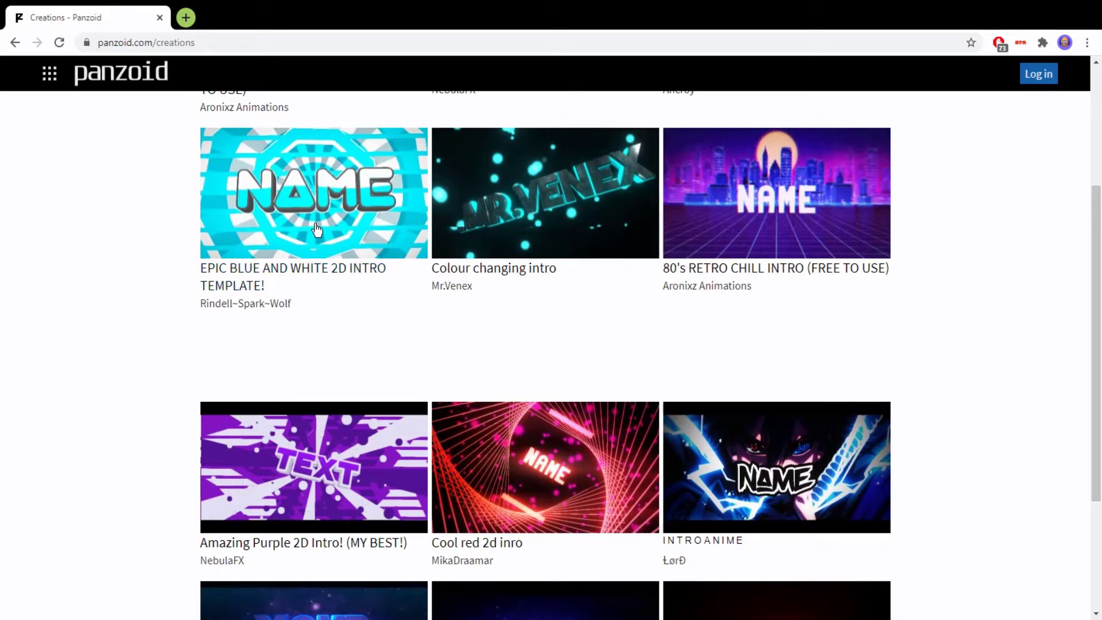
Step: Open the EPIC BLUE AND WHITE 2D INTRO TEMPLATE! in Clipmaker, play it in camera view and return to the start
left_click(314, 230)
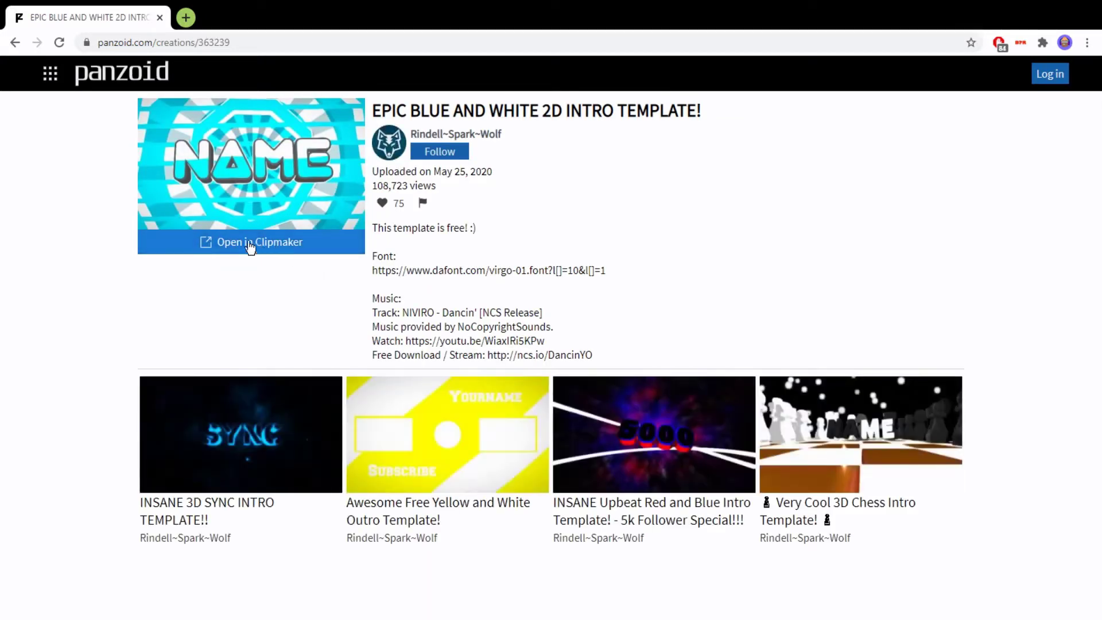
left_click(244, 243)
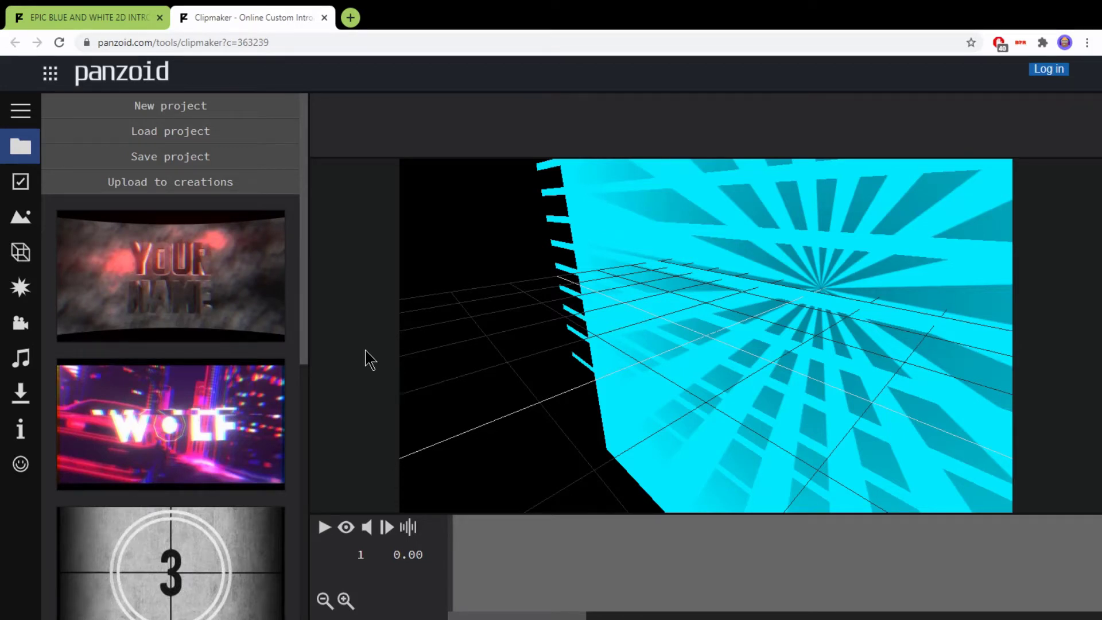
left_click(346, 527)
left_click(324, 528)
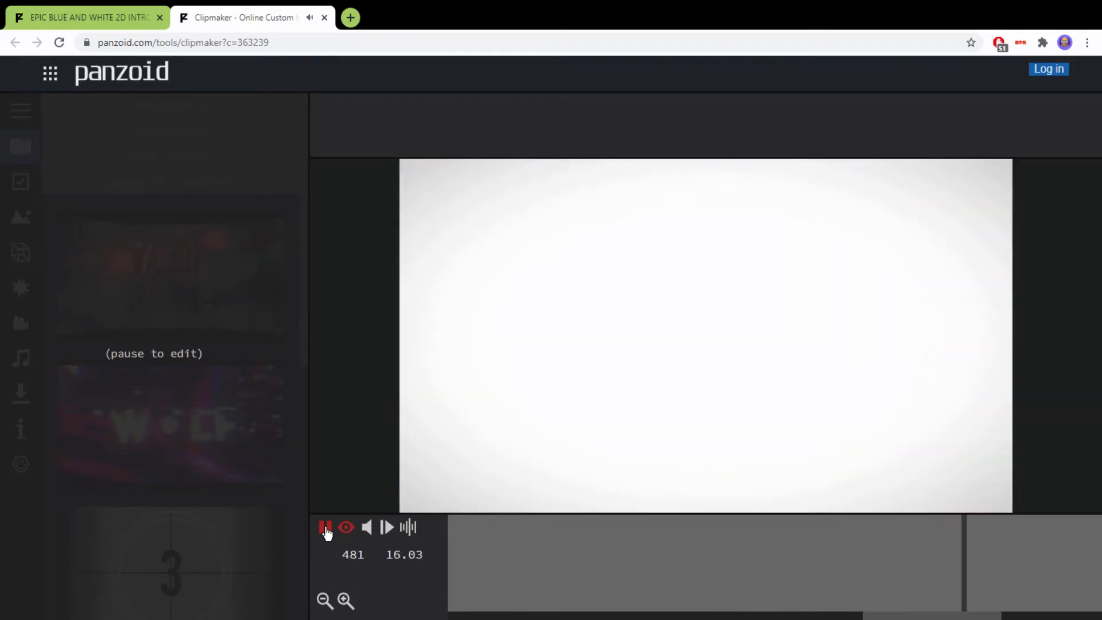
left_click(325, 528)
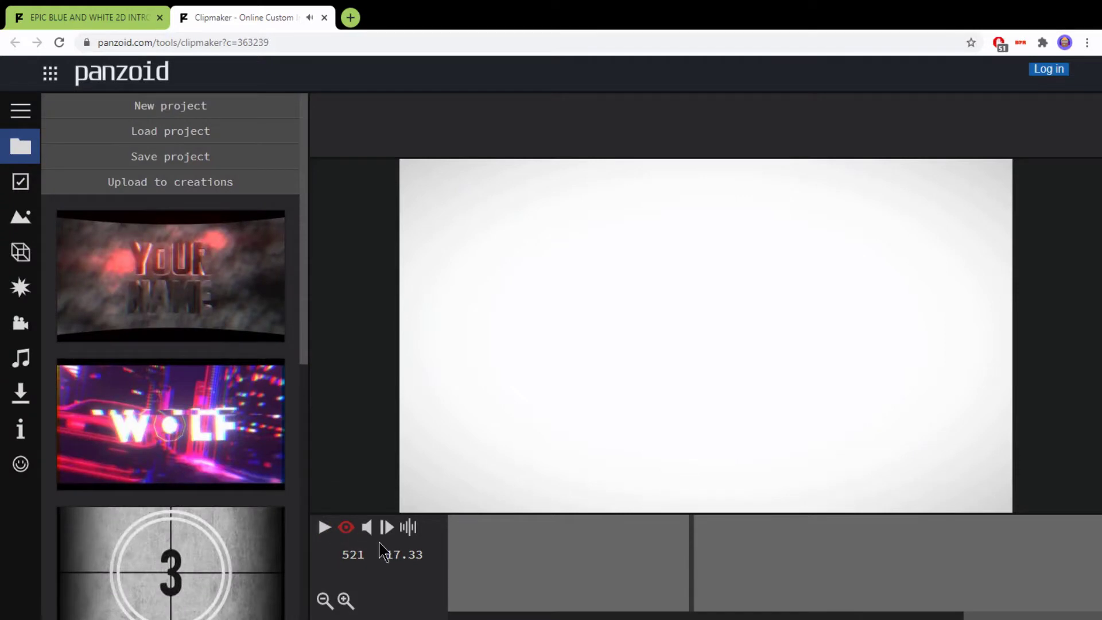
left_click_drag(969, 617, 433, 587)
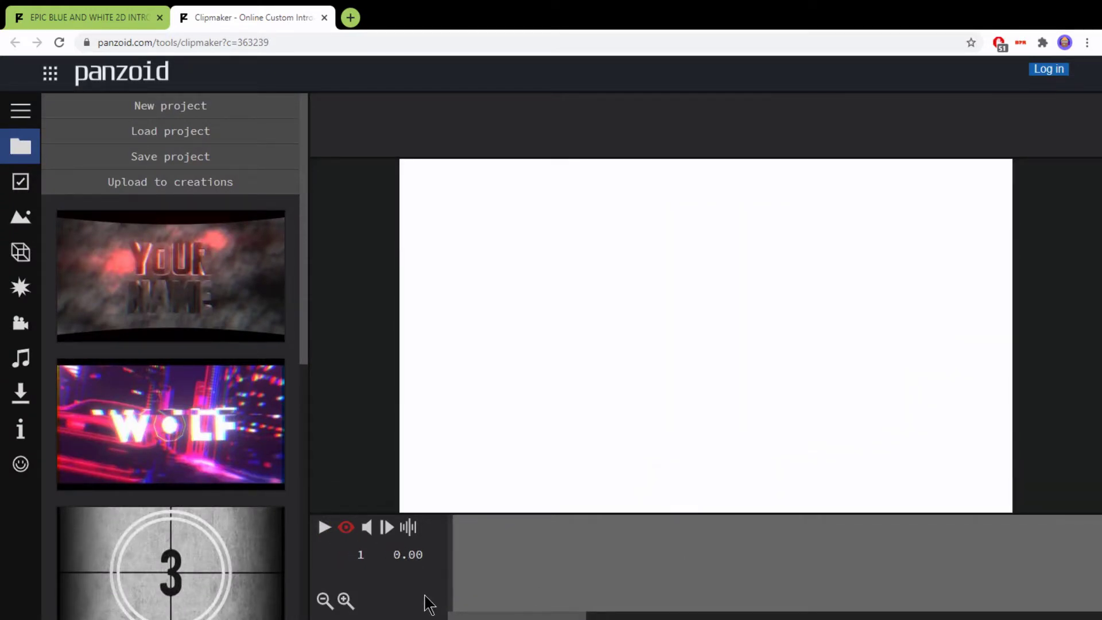
Step: Change the first Name text object in the Text group to BoLTYT and copy the new text
left_click(20, 255)
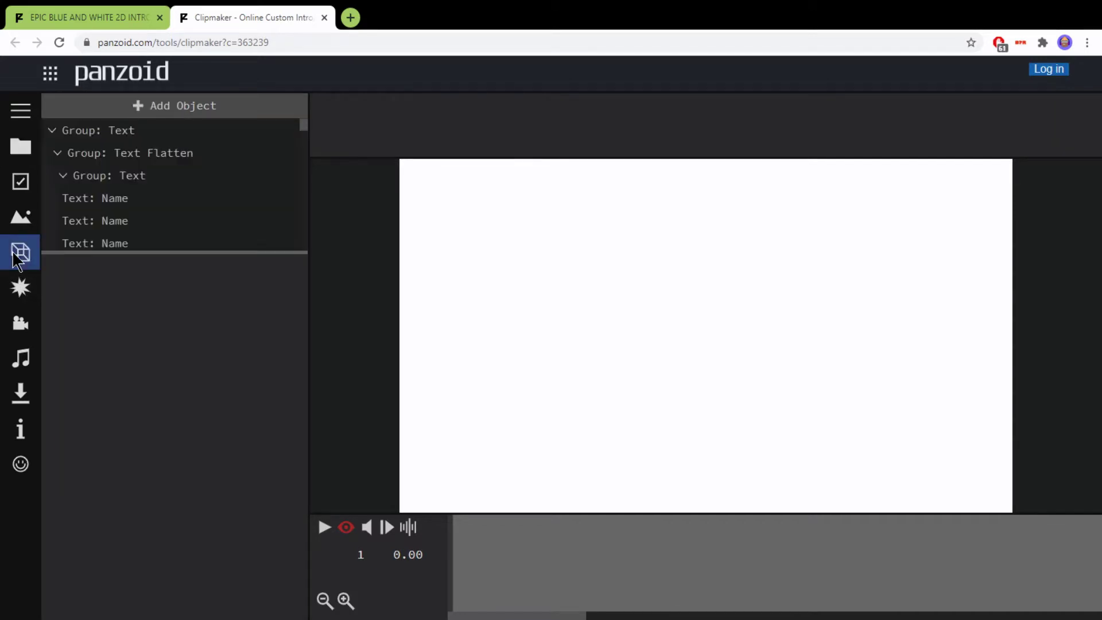
left_click(122, 199)
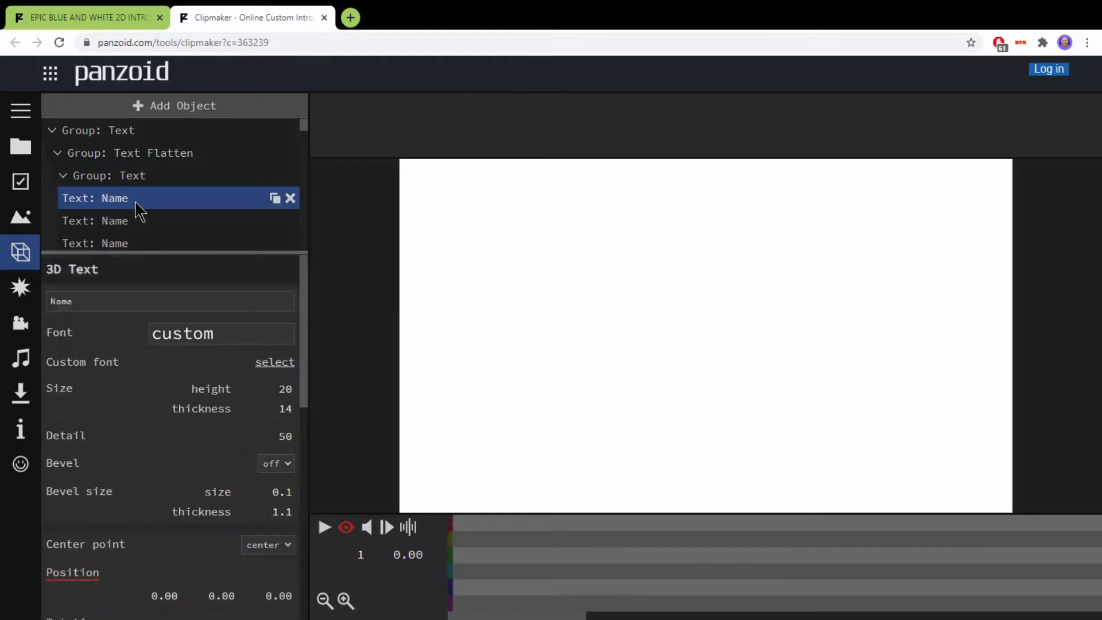
left_click(111, 302)
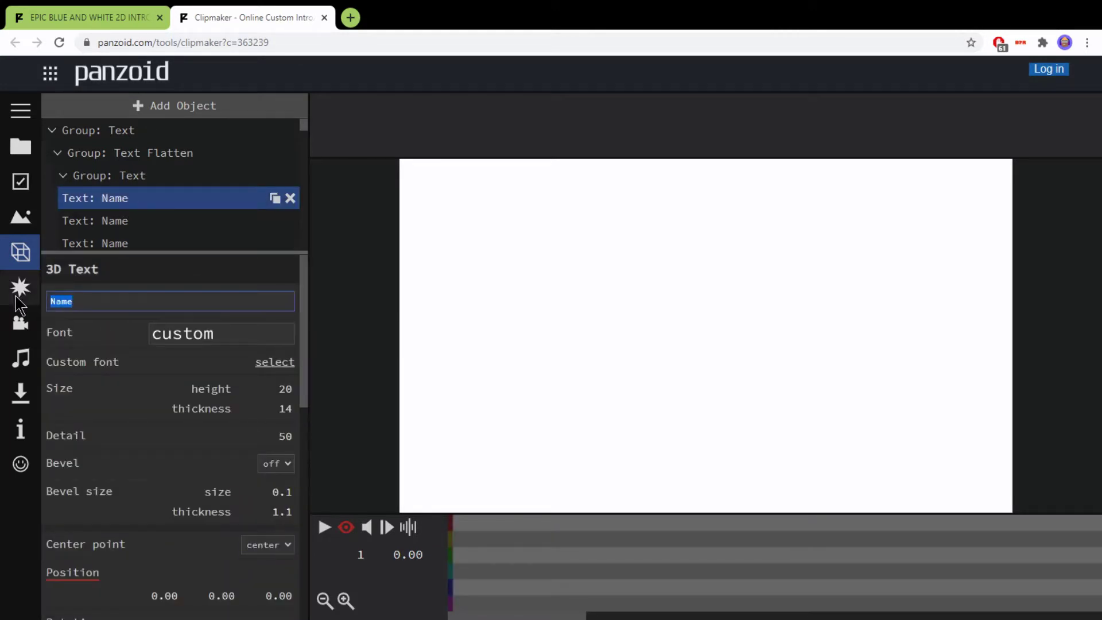
type("BoLTYT")
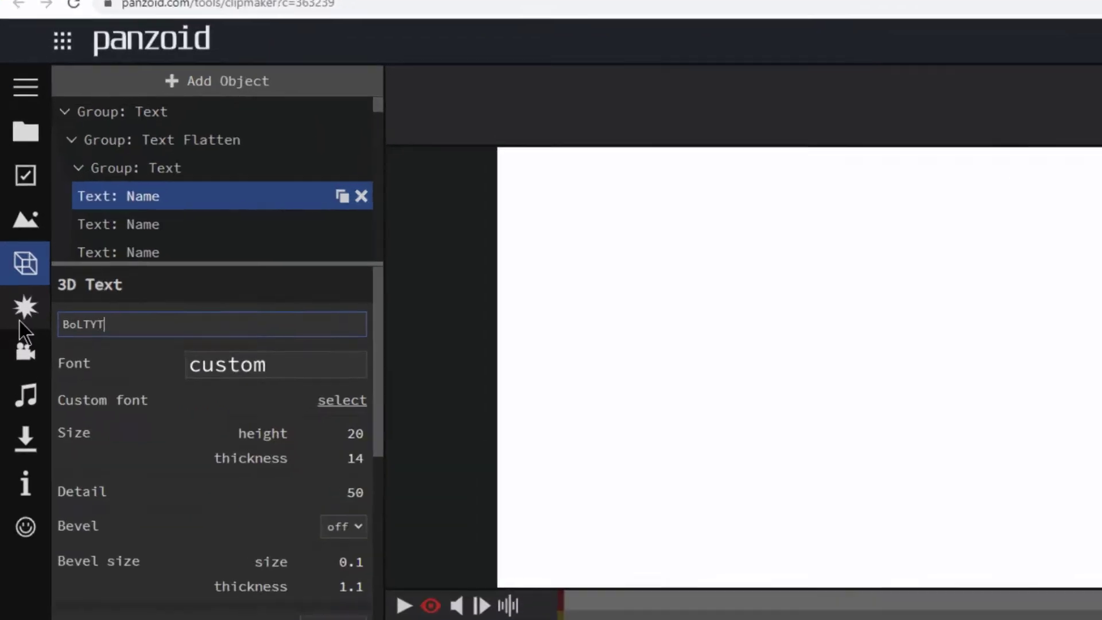
key("ctrl+a")
key("ctrl+c")
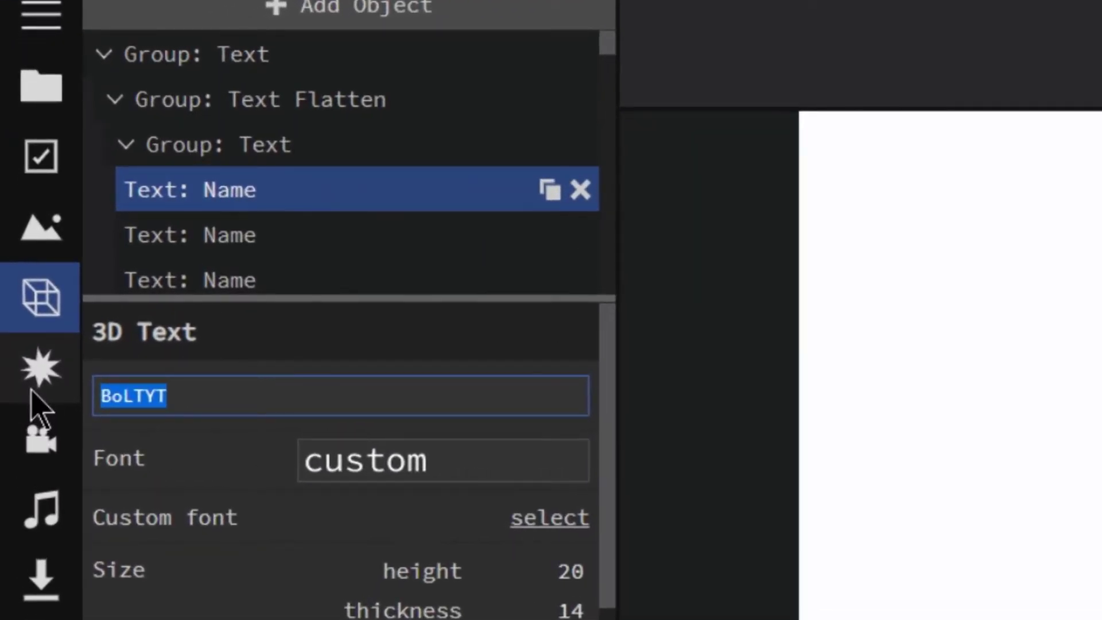
left_click(136, 314)
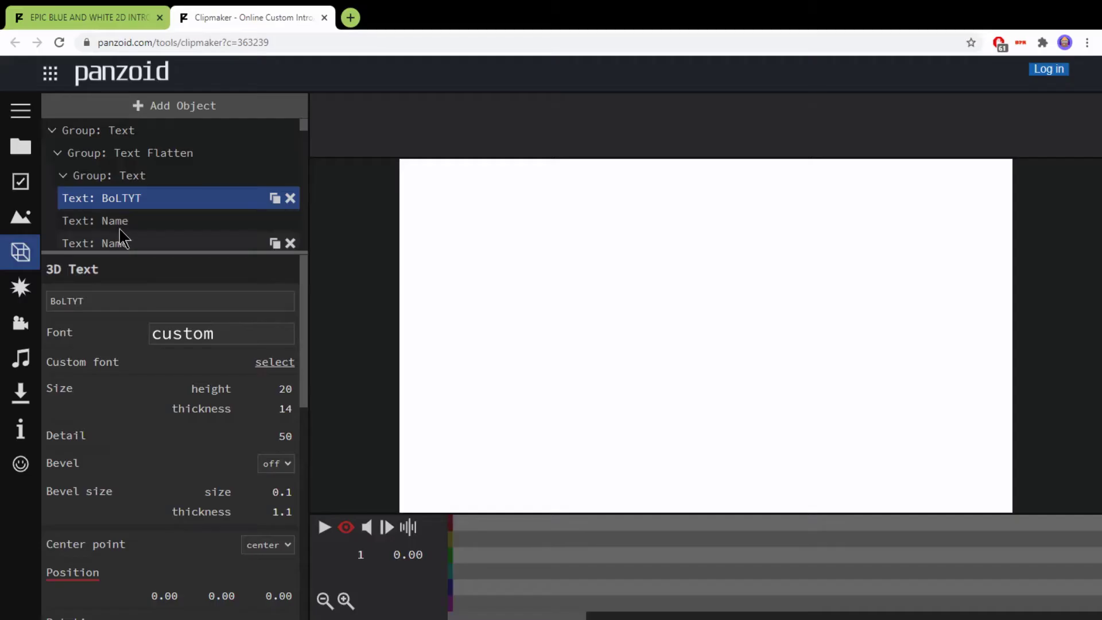
Step: Replace the text of the second Name object with the copied BoLTYT
scroll(245, 247, "down", 1)
scroll(123, 235, "down", 1)
left_click(119, 151)
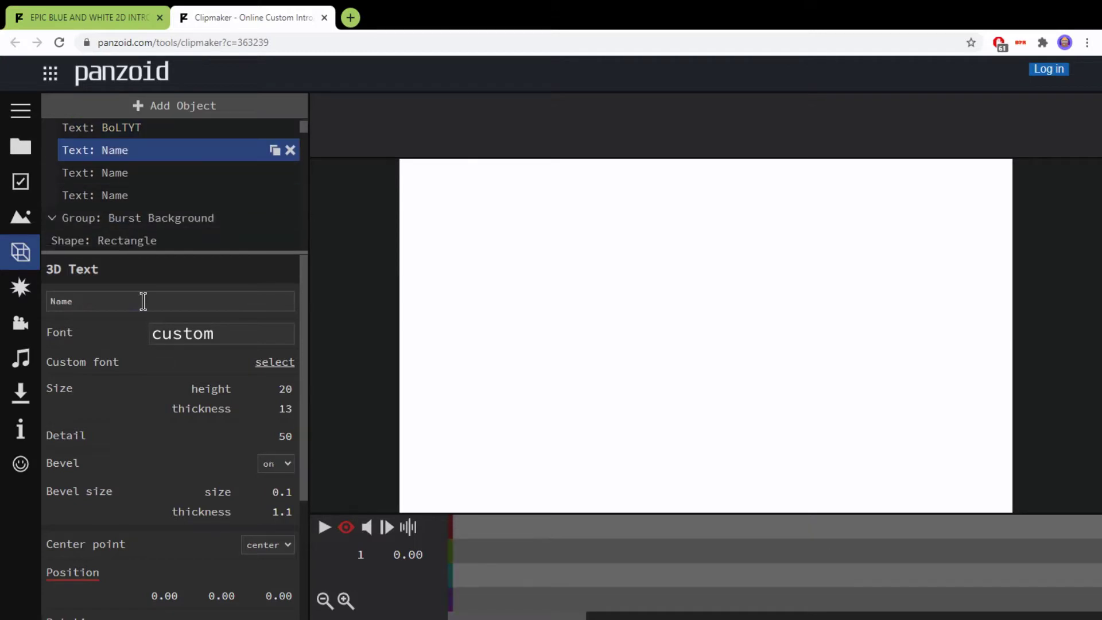
left_click(141, 302)
key("ctrl+a")
key("ctrl+v")
Step: Replace the text of the third and fourth Name objects with BoLTYT
left_click(115, 172)
left_click(133, 299)
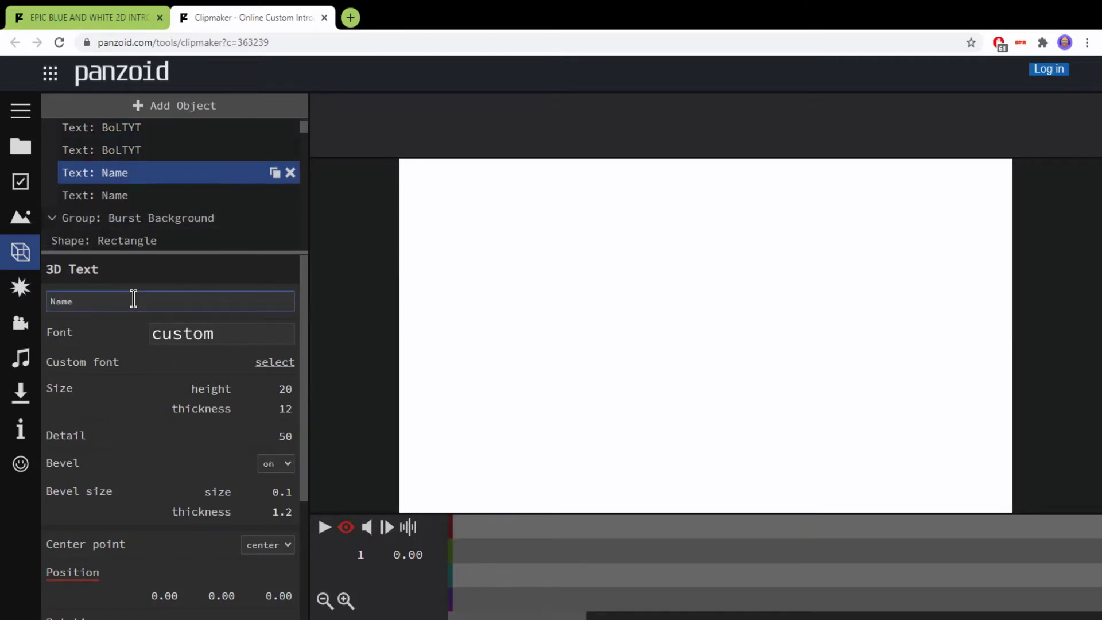
key("ctrl+a")
key("ctrl+v")
left_click(124, 195)
left_click(137, 300)
key("ctrl+a")
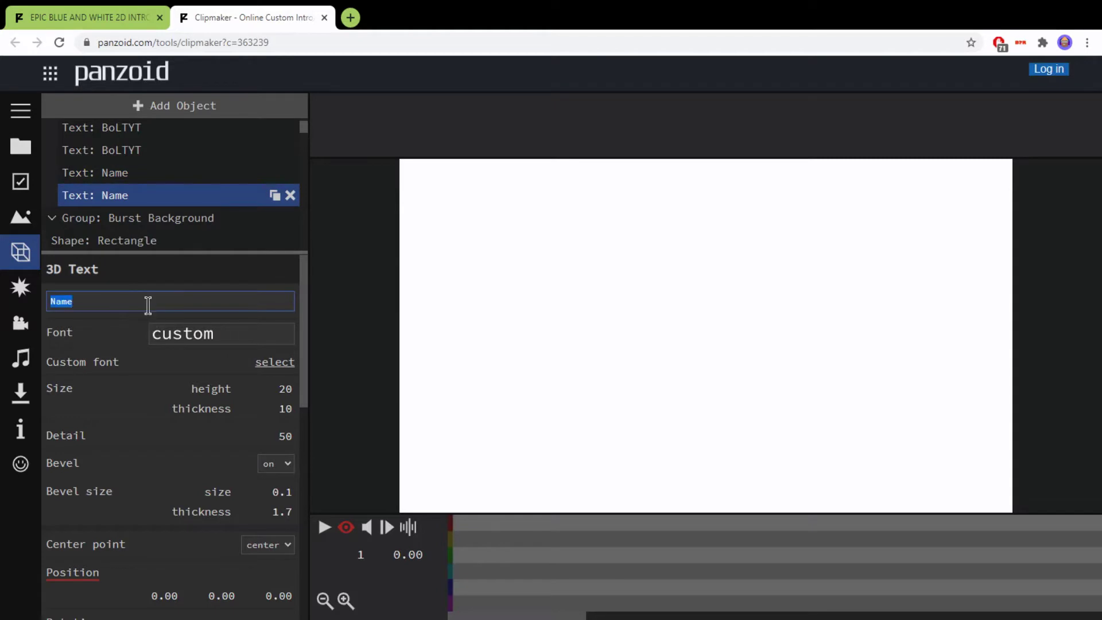
key("ctrl+v")
left_click(135, 174)
left_click(129, 300)
key("ctrl+a")
key("ctrl+v")
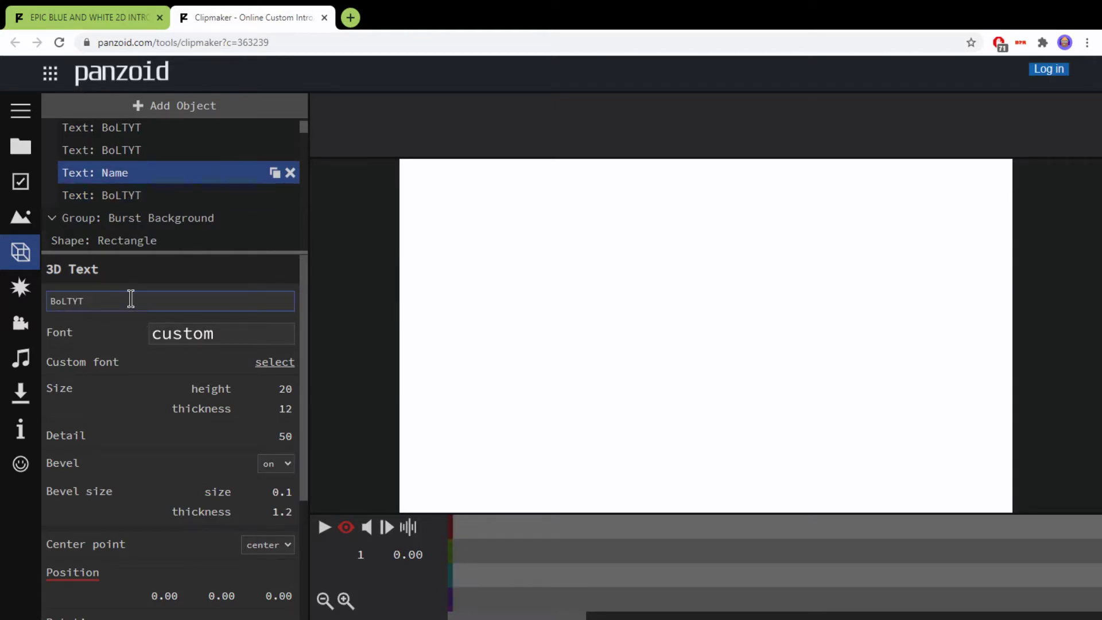
Step: Play the intro to check the edited text, stopping near the end
left_click(324, 528)
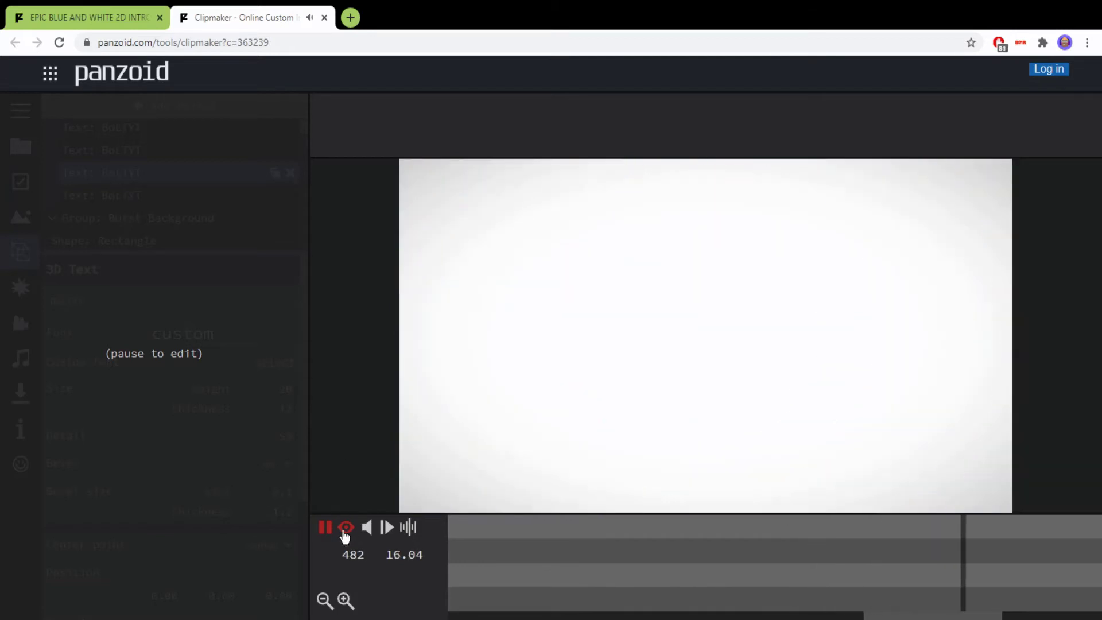
left_click(325, 527)
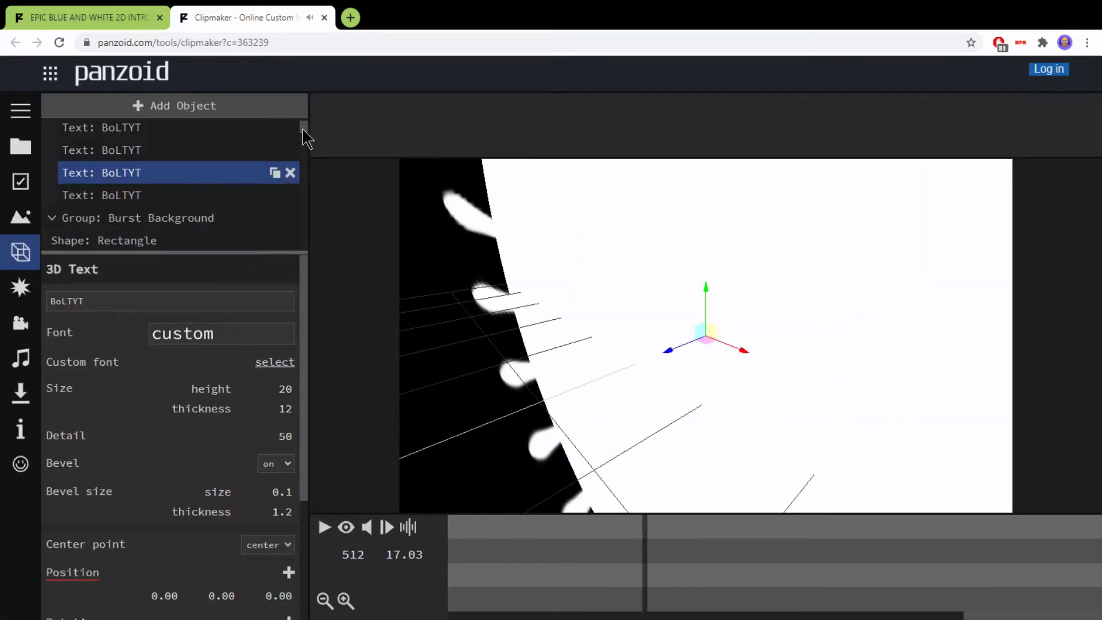
scroll(304, 138, "up", 2)
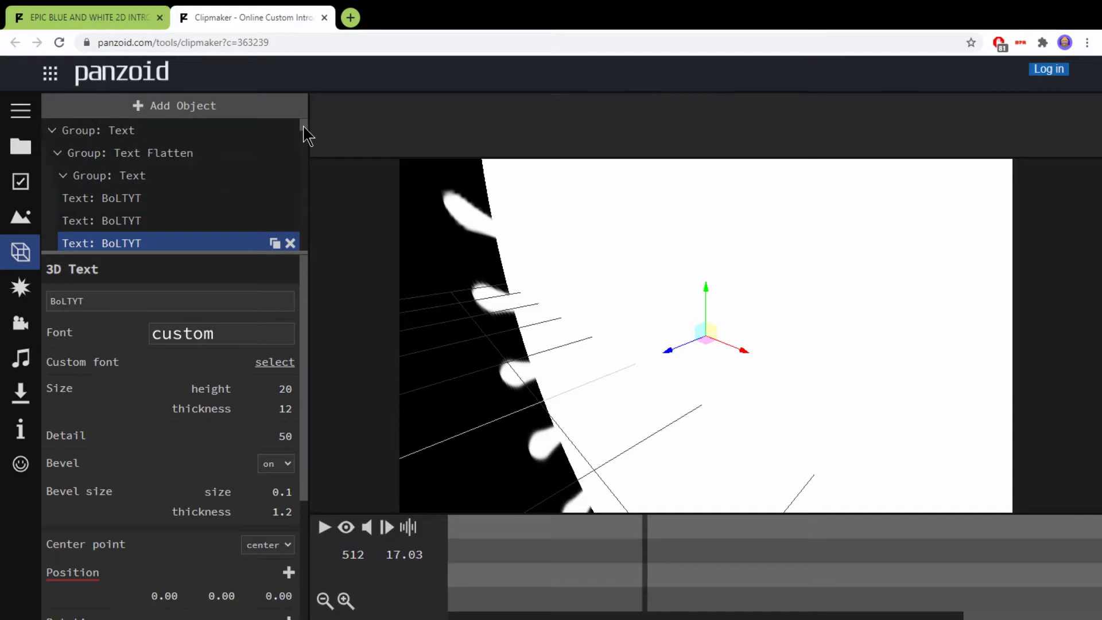
Step: Review the render mode choices in the video download settings
left_click(18, 395)
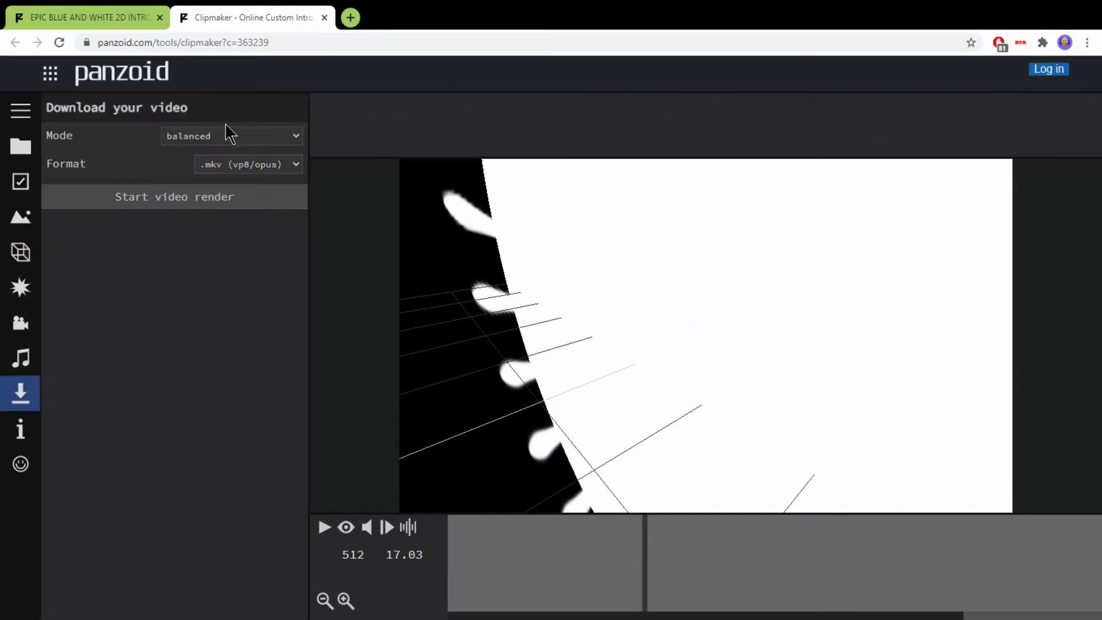
left_click(182, 138)
key("Down")
key("Up")
key("Down")
Step: Look through the project's object list from the text objects down to the End Shutter group
left_click(22, 253)
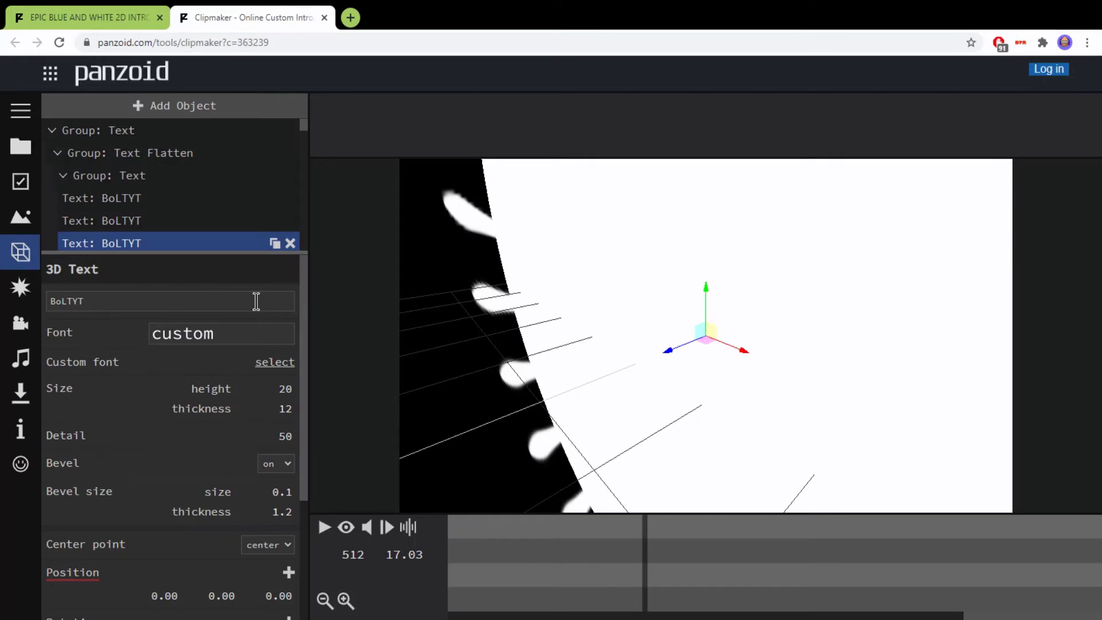
scroll(216, 226, "down", 5)
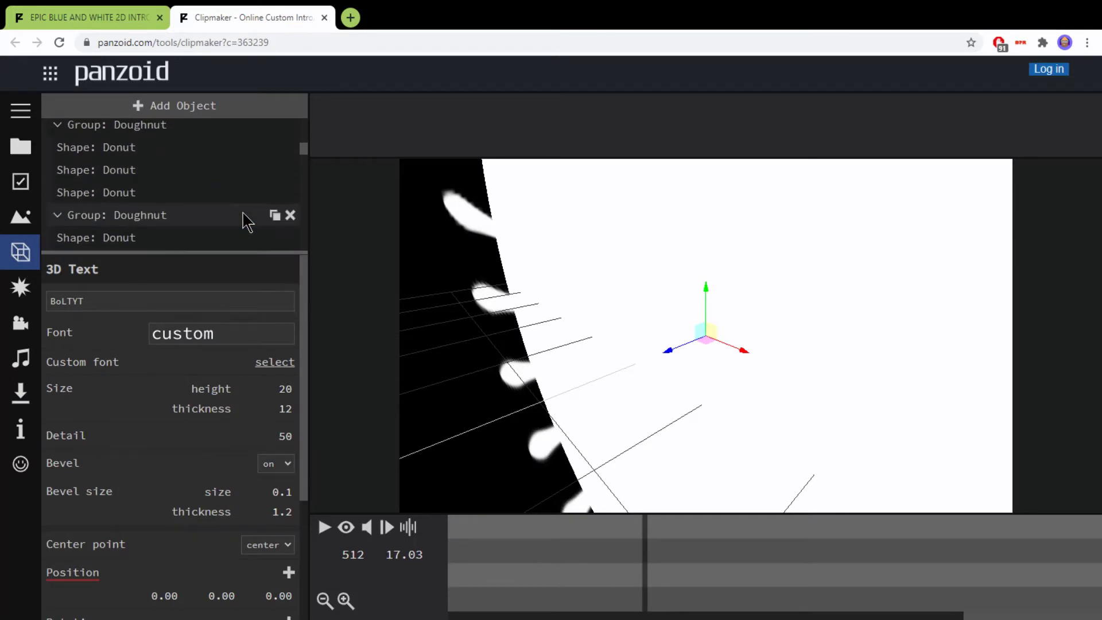
scroll(242, 221, "down", 5)
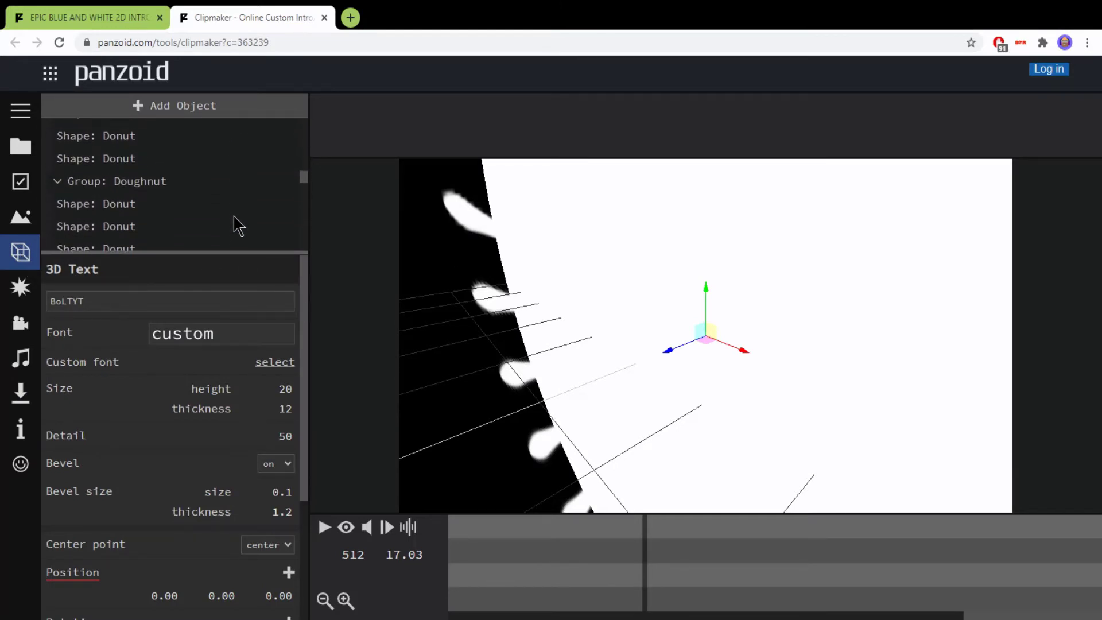
scroll(232, 223, "down", 5)
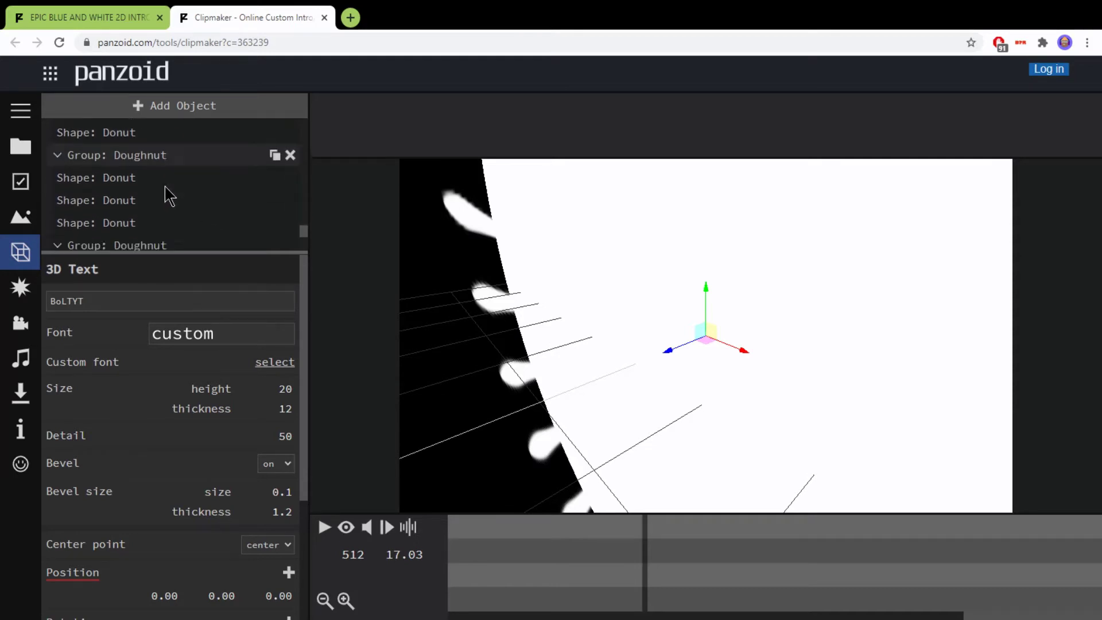
scroll(165, 188, "down", 5)
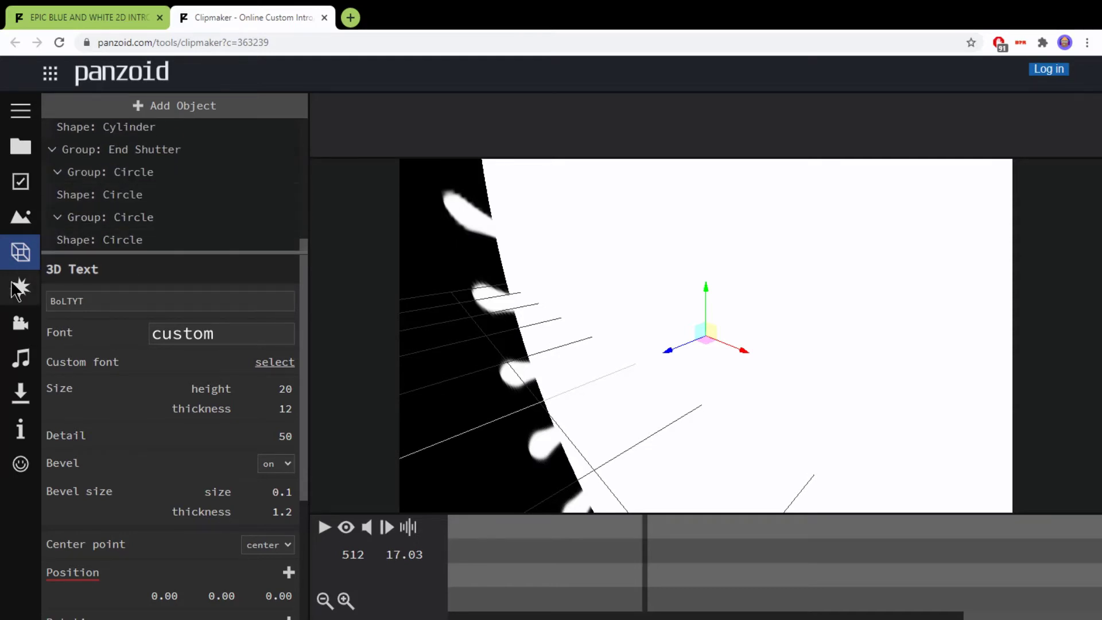
Step: Preview the intro again with the text Boltyt, using the camera view
left_click(346, 527)
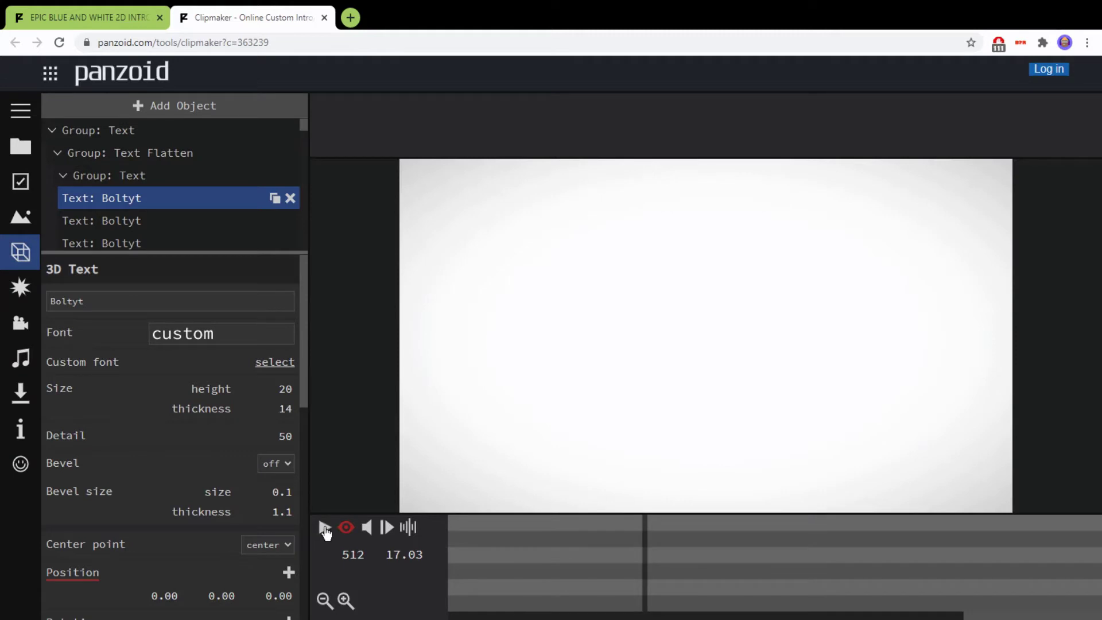
left_click(325, 527)
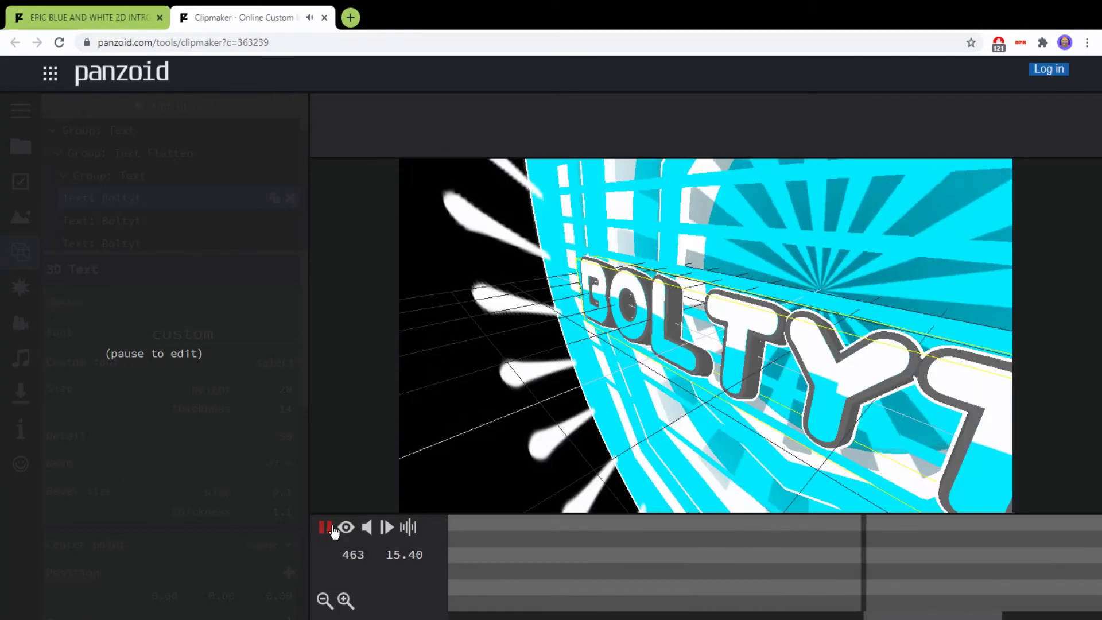
left_click(325, 527)
scroll(220, 202, "down", 1)
left_click(325, 527)
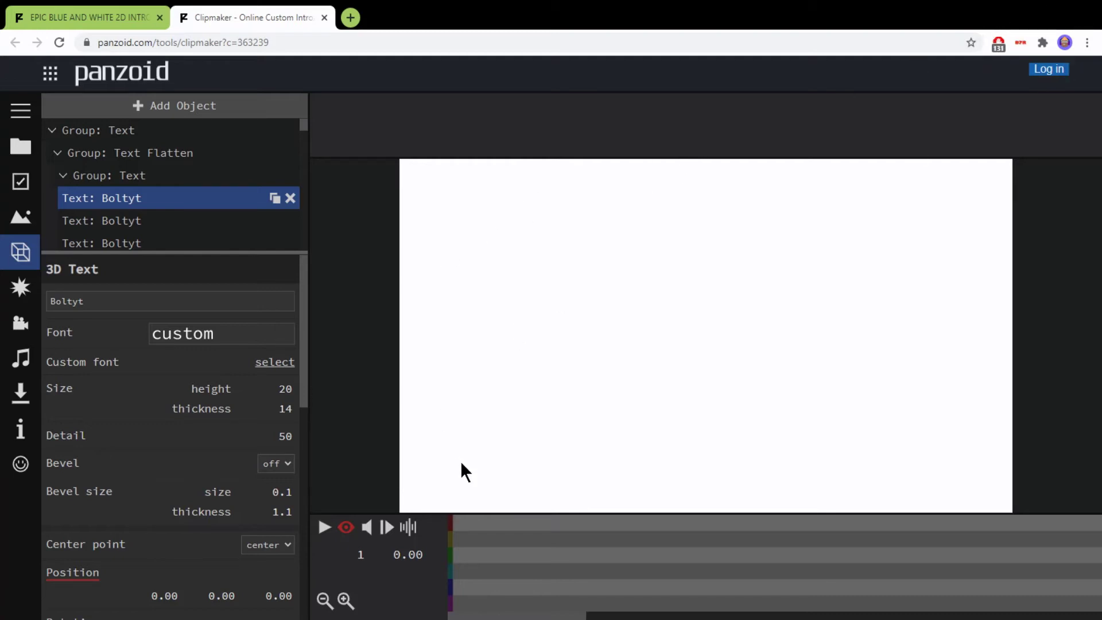
Step: Start the video render with good quality mode and the .mkv (vp8/opus) format
left_click(20, 394)
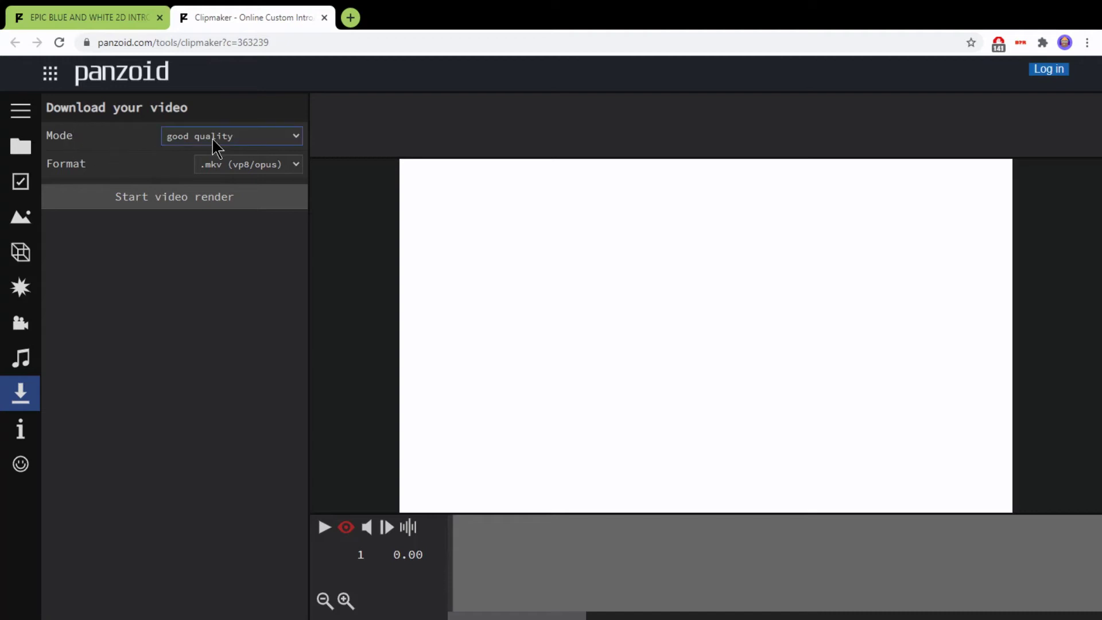
key("Down")
left_click(221, 170)
left_click(165, 209)
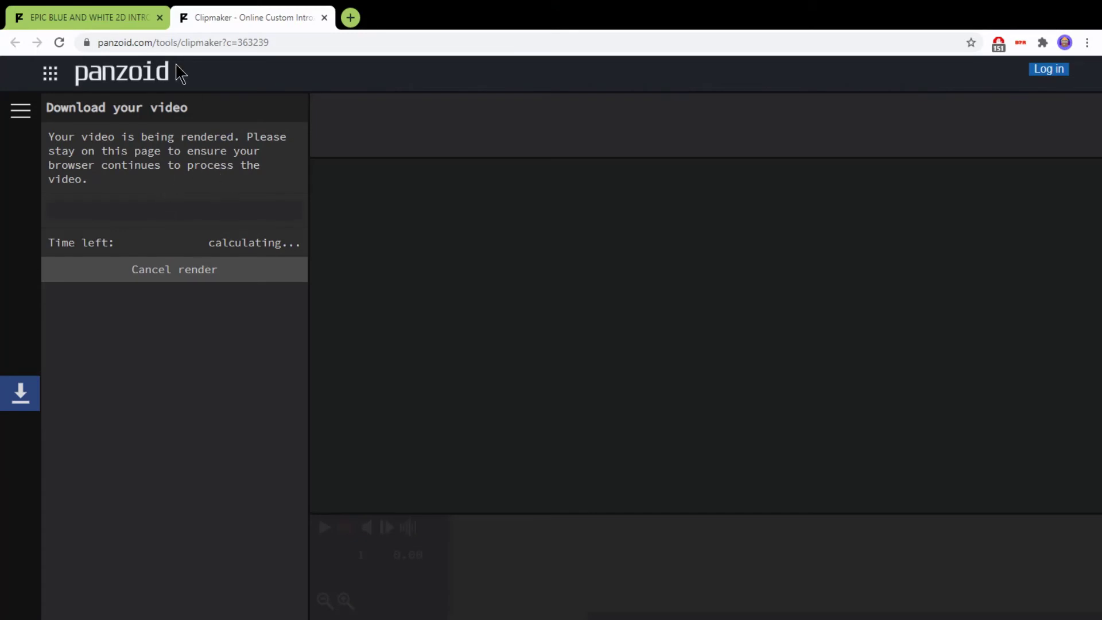
Step: Close the template page, then download the finished render to the Desktop as Test intro in MKV format
left_click(159, 18)
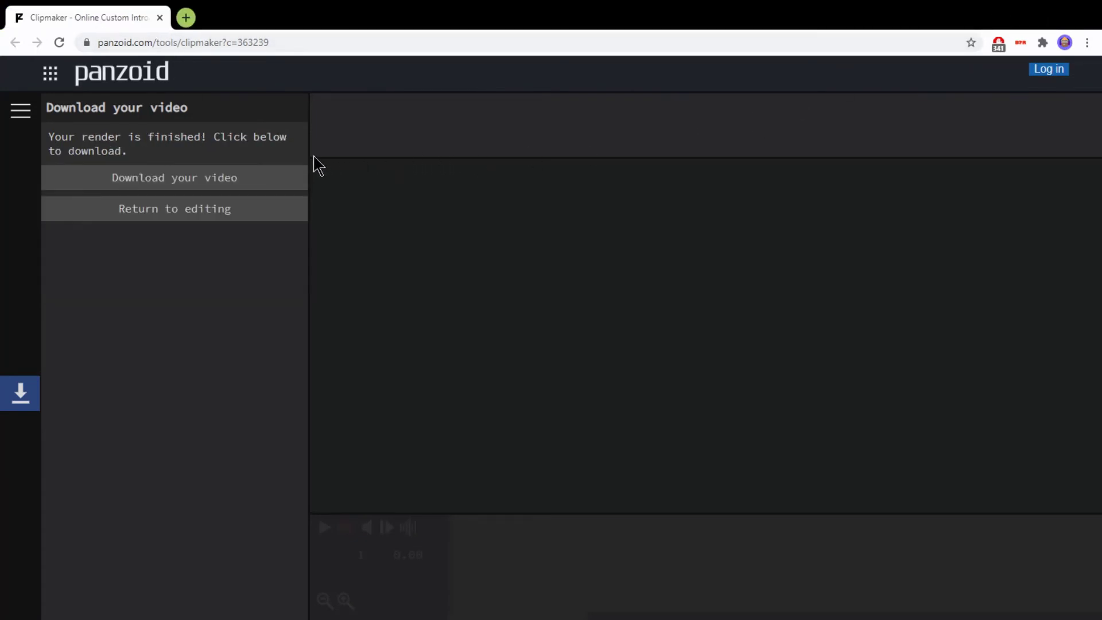
left_click(214, 183)
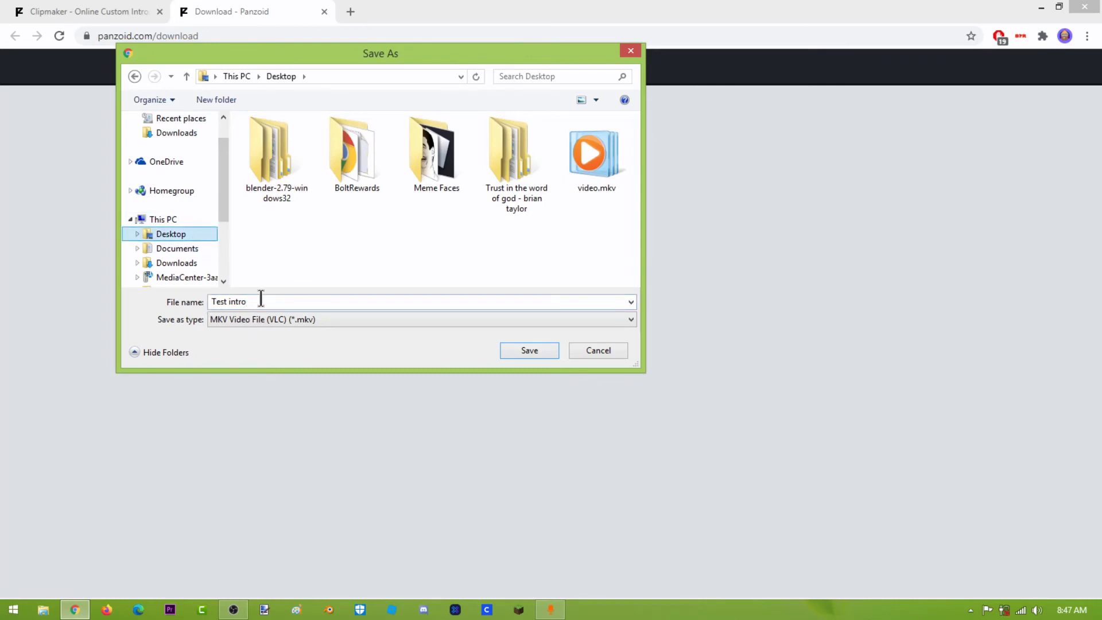
left_click_drag(261, 300, 195, 304)
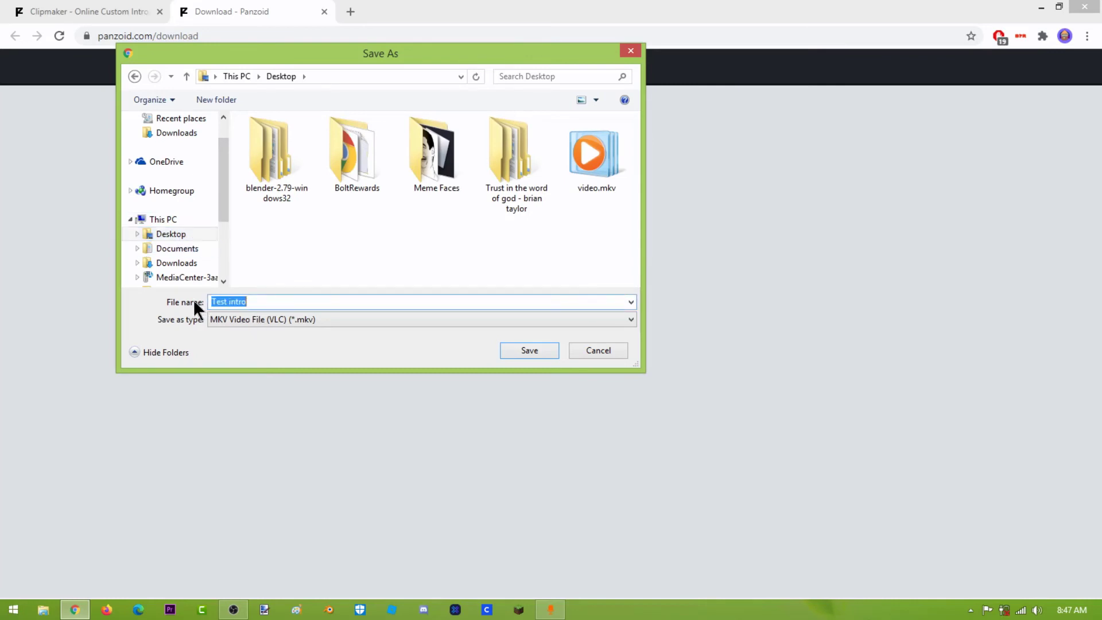
left_click(527, 350)
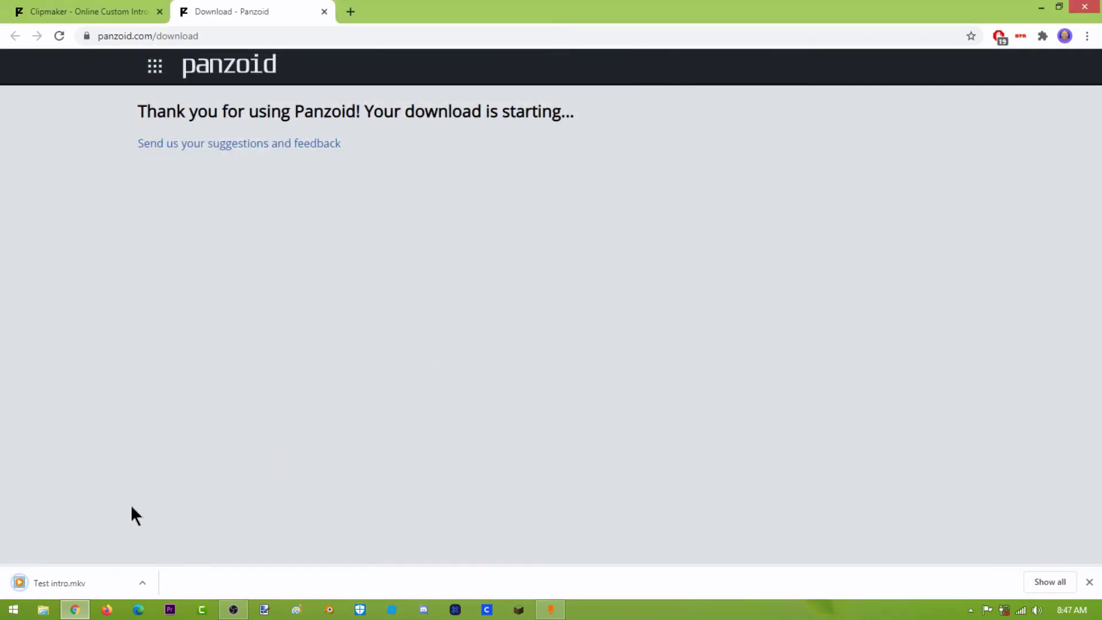
Step: Close the download page and play the saved Test intro video in the media player
left_click(324, 11)
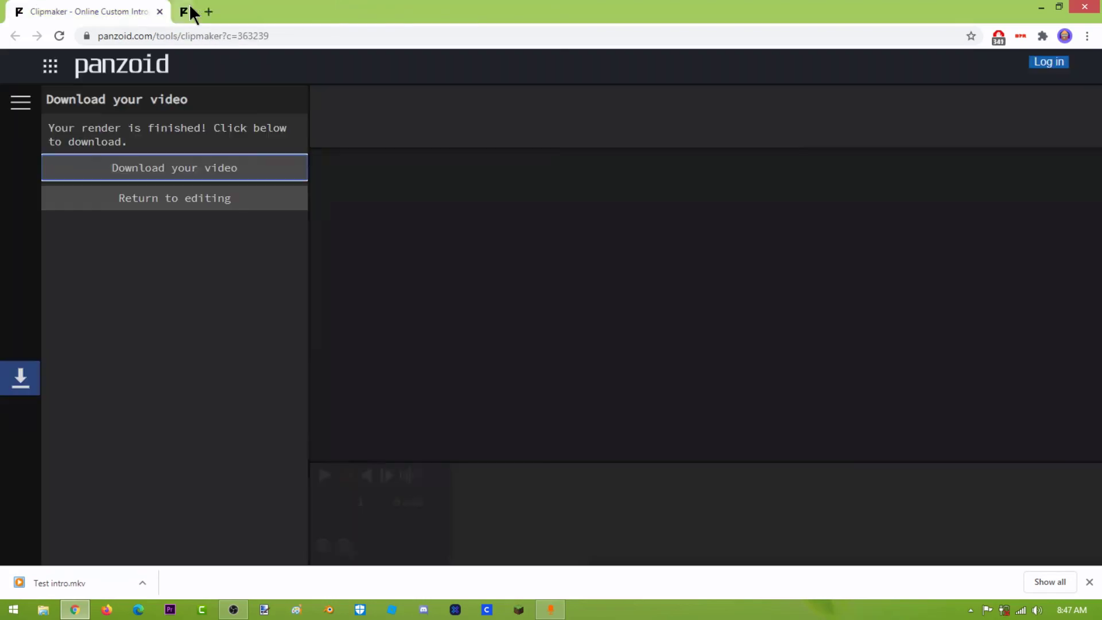
left_click(184, 12)
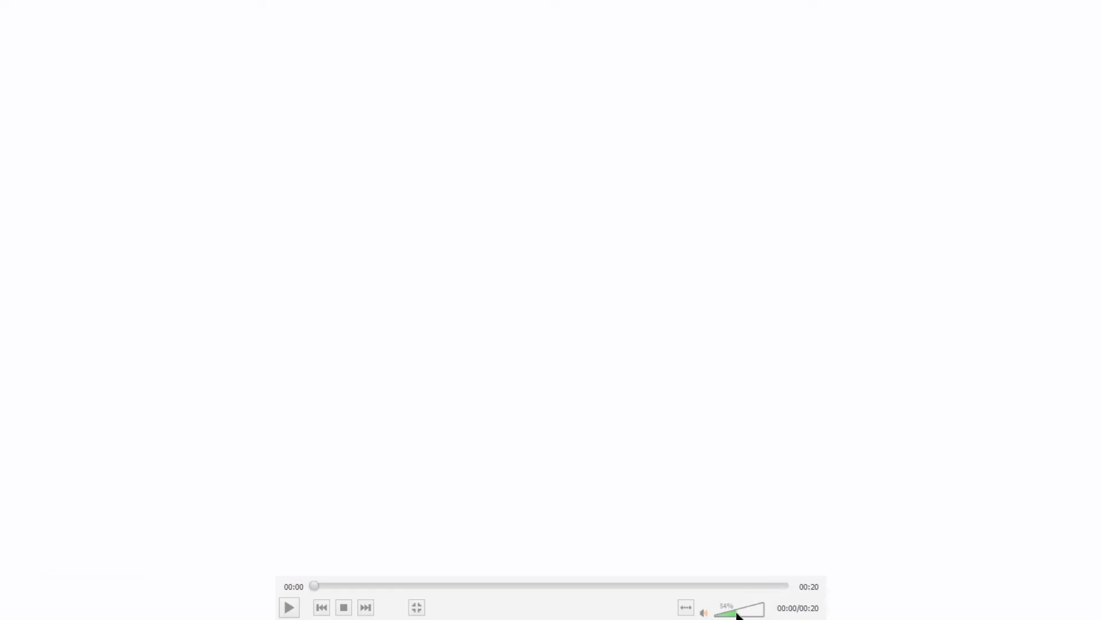
left_click(288, 607)
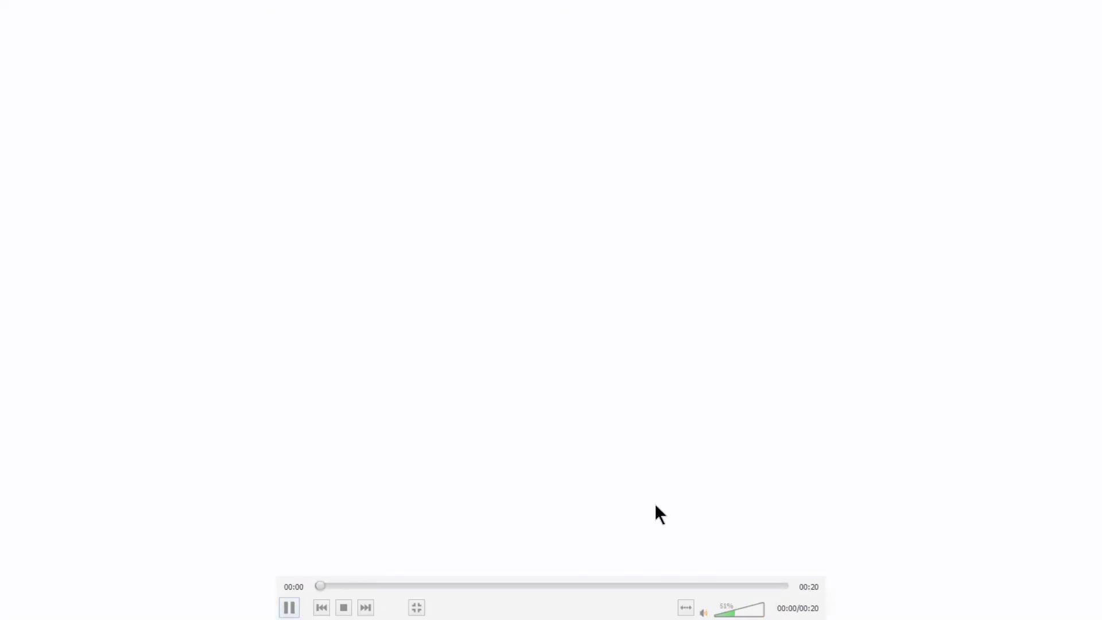